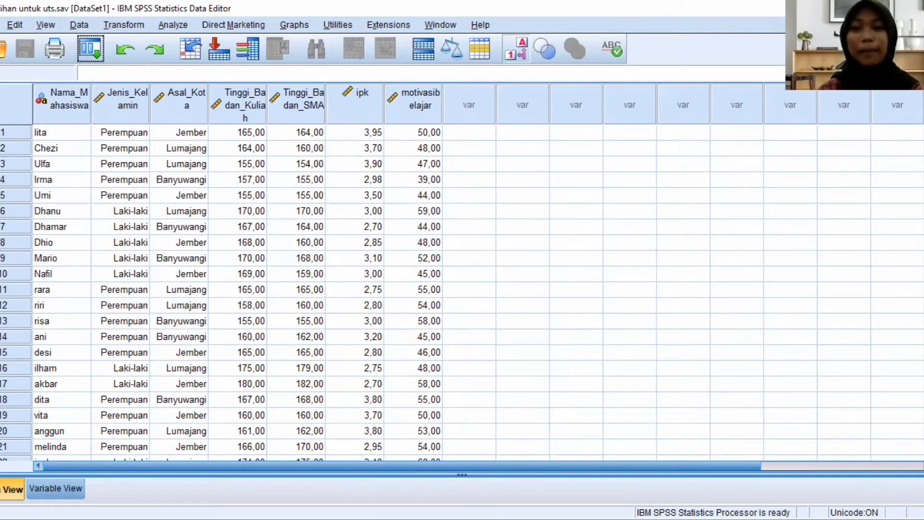
scroll(463, 290, down, 2)
scroll(462, 289, down, 1)
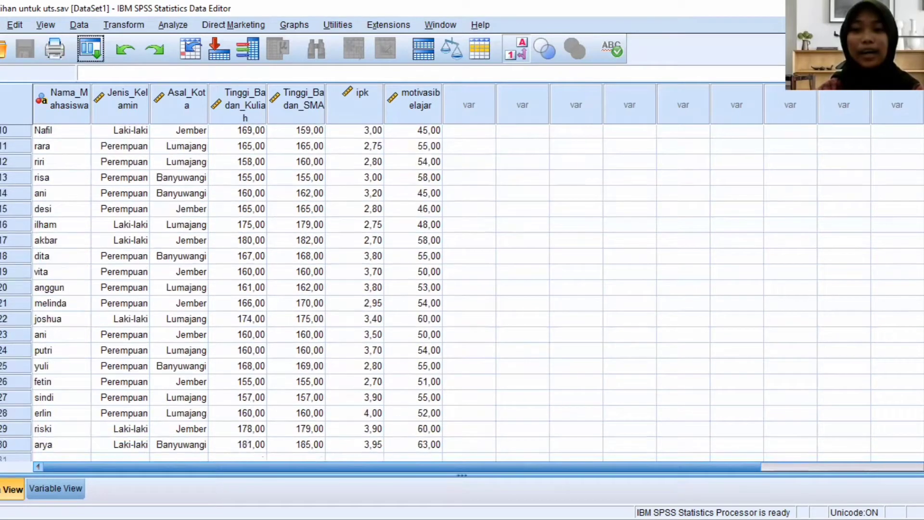
scroll(462, 289, down, 1)
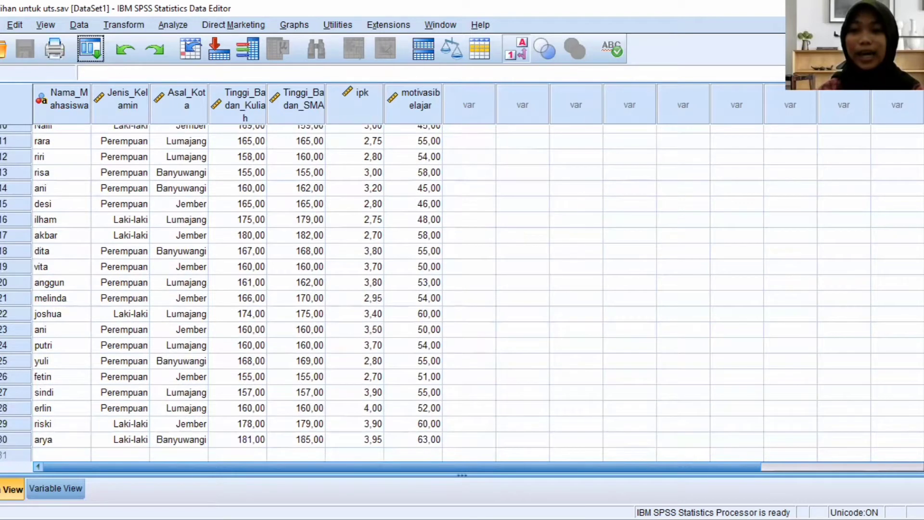
scroll(462, 289, up, 4)
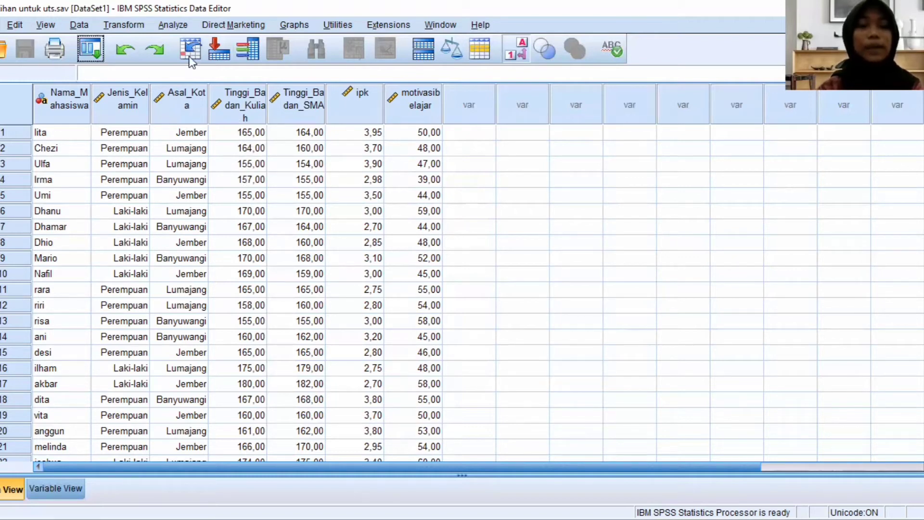
Set up an Independent-Samples T Test with Tinggi badan kuliah as the test variable and Jenis Kelamin as the grouping variable.
click(171, 23)
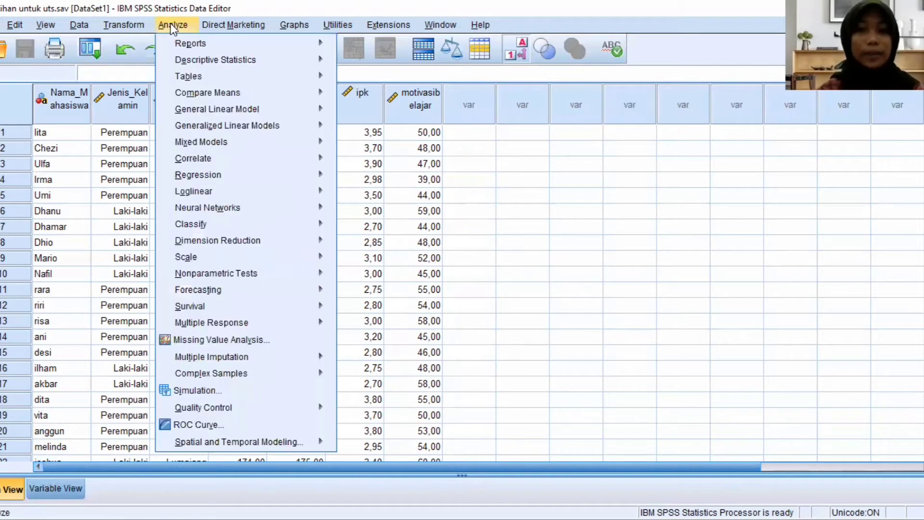
click(217, 93)
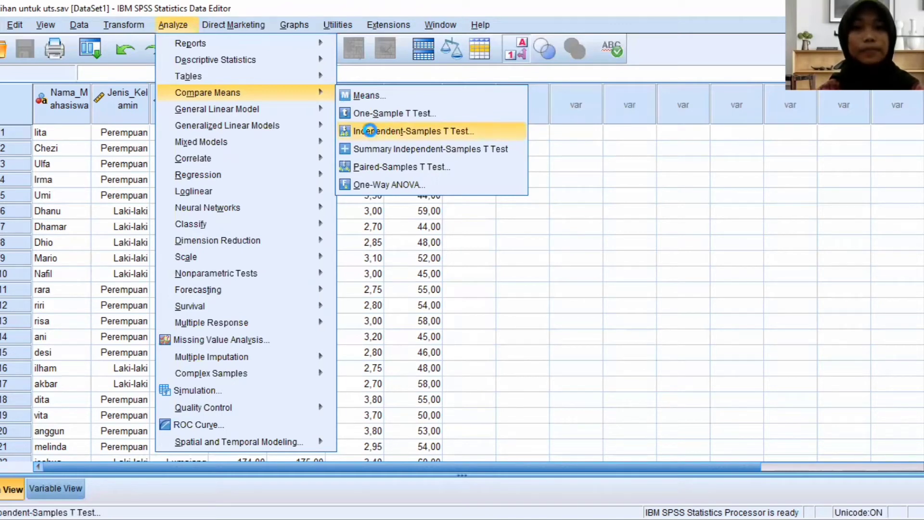
click(371, 131)
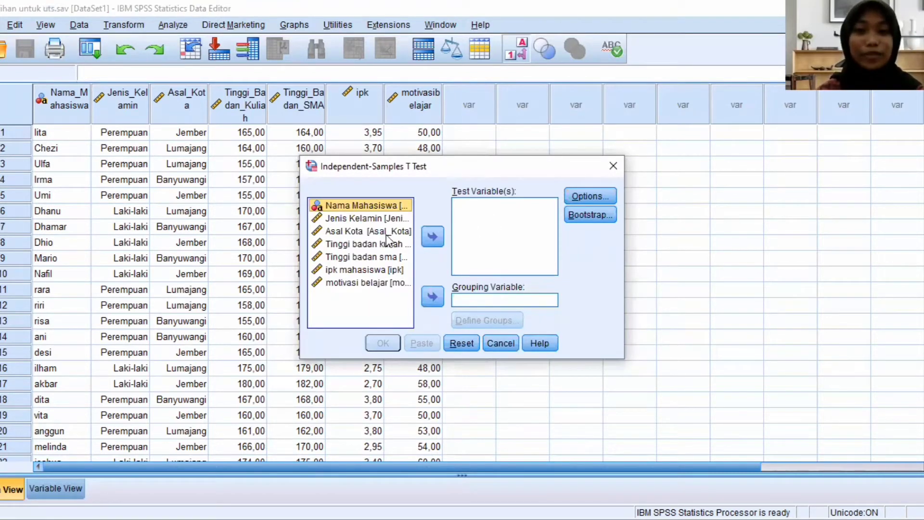
click(361, 244)
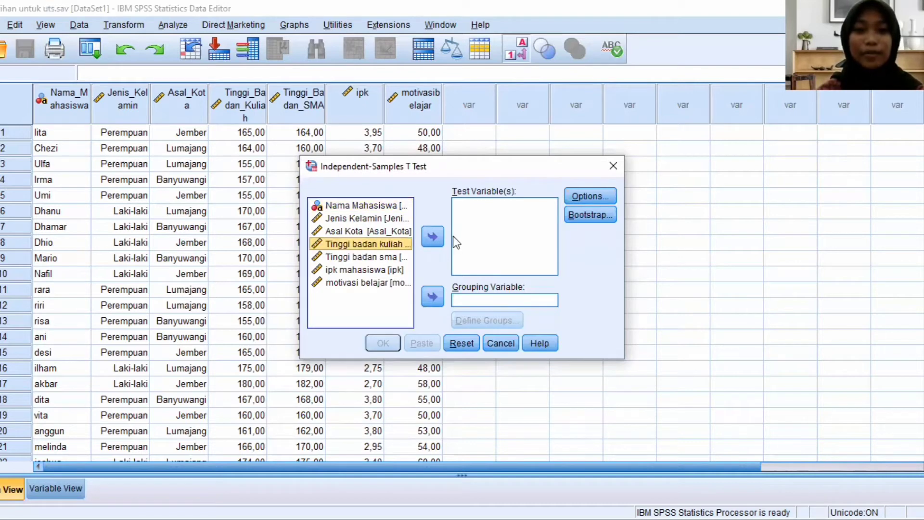
click(432, 235)
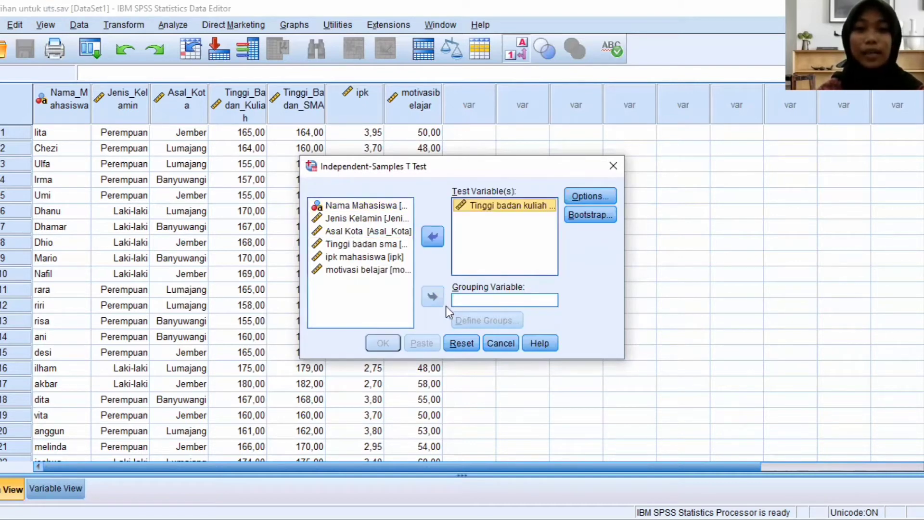
click(368, 219)
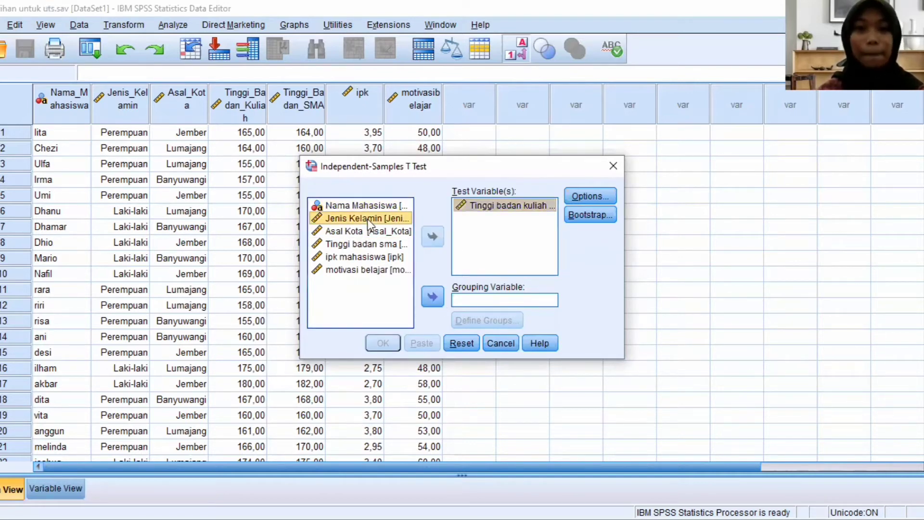
click(433, 295)
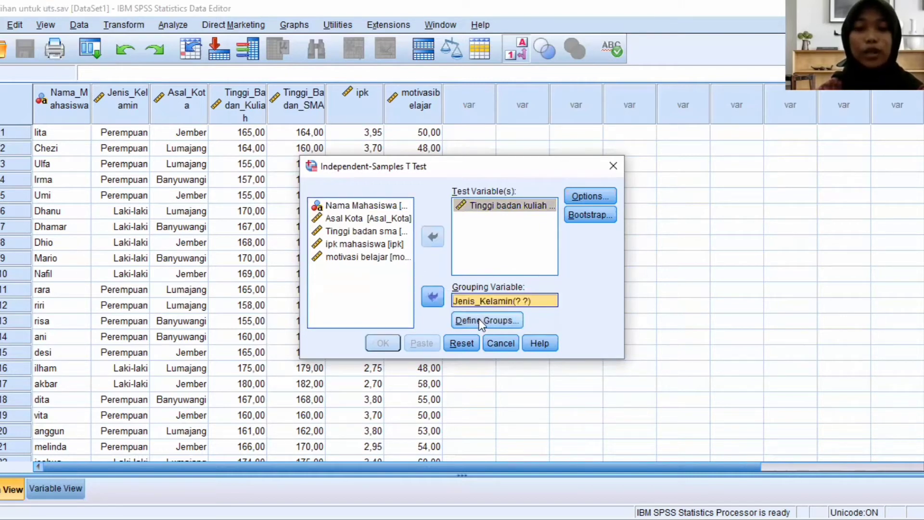
Define the Jenis Kelamin groups with values 1 and 2 and run the independent-samples test.
click(479, 318)
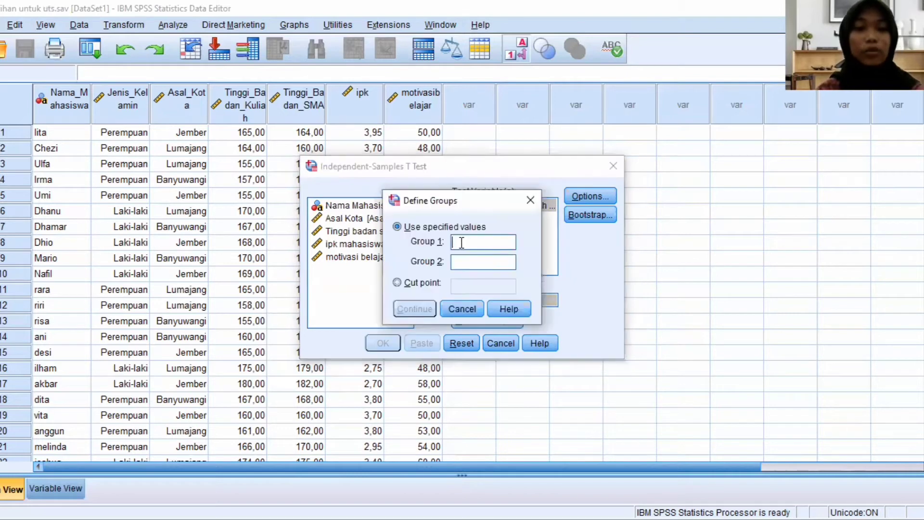
text(1)
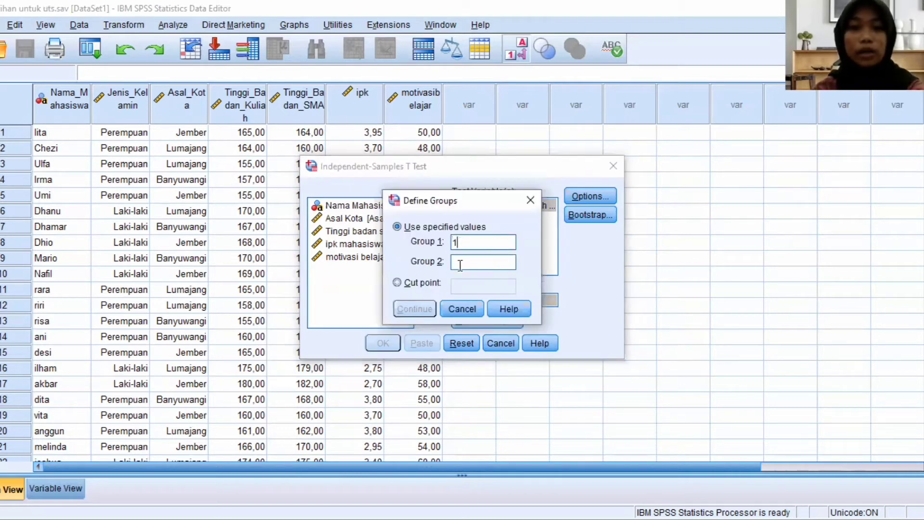
click(460, 262)
text(2)
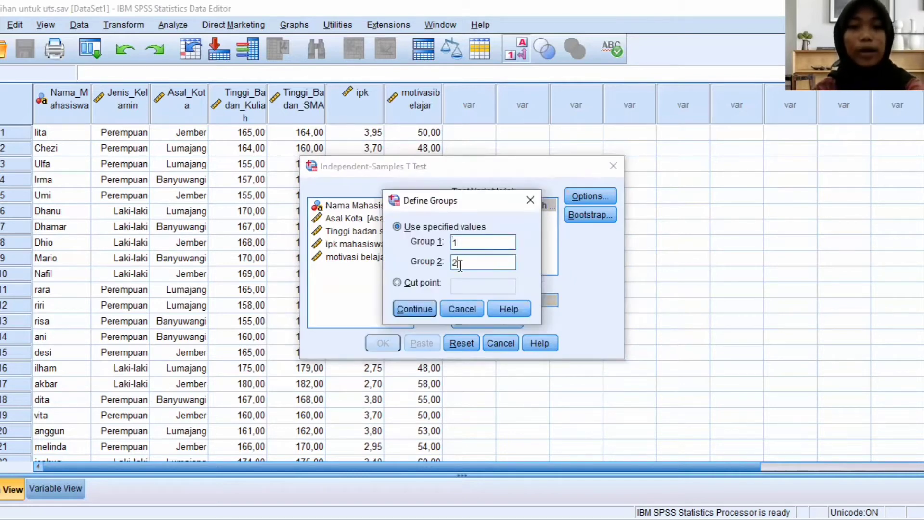
click(415, 309)
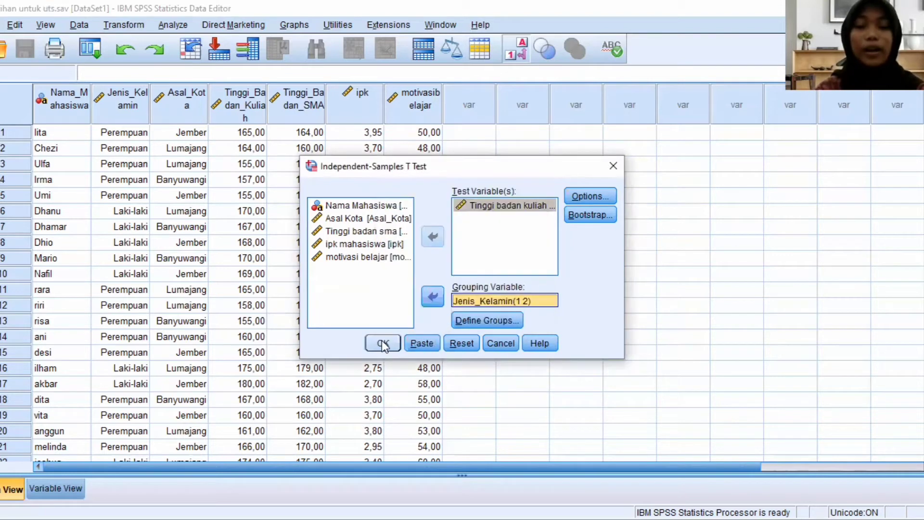
click(382, 340)
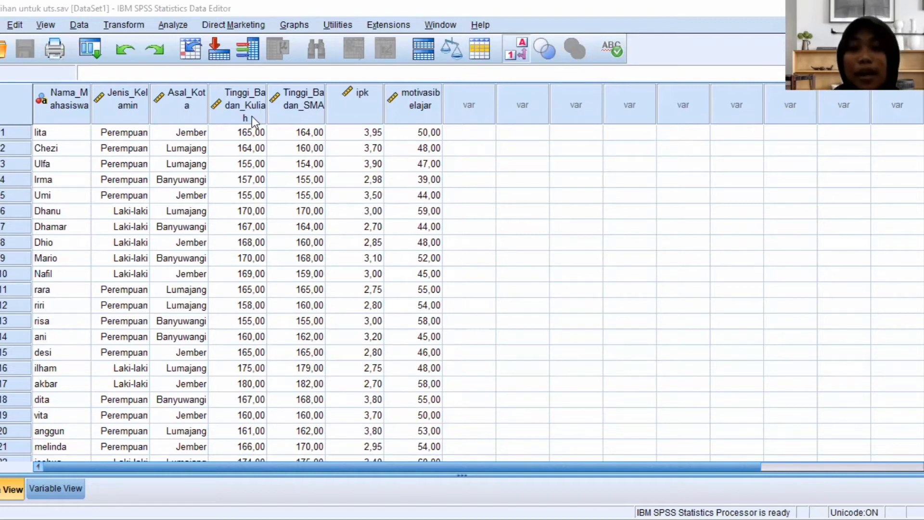
Run a Paired-Samples T Test pairing Tinggi badan sma as the first variable with Tinggi badan kuliah as the second.
mouse_move(252, 117)
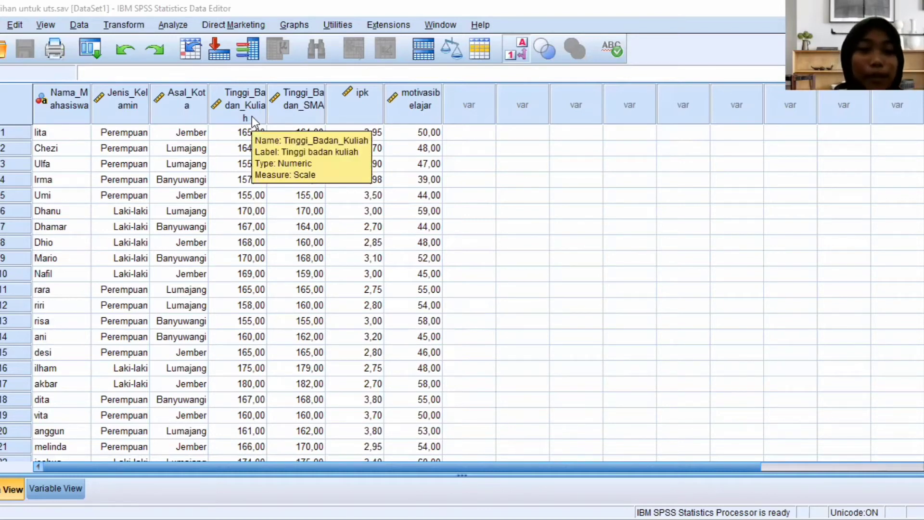
click(171, 24)
mouse_move(214, 94)
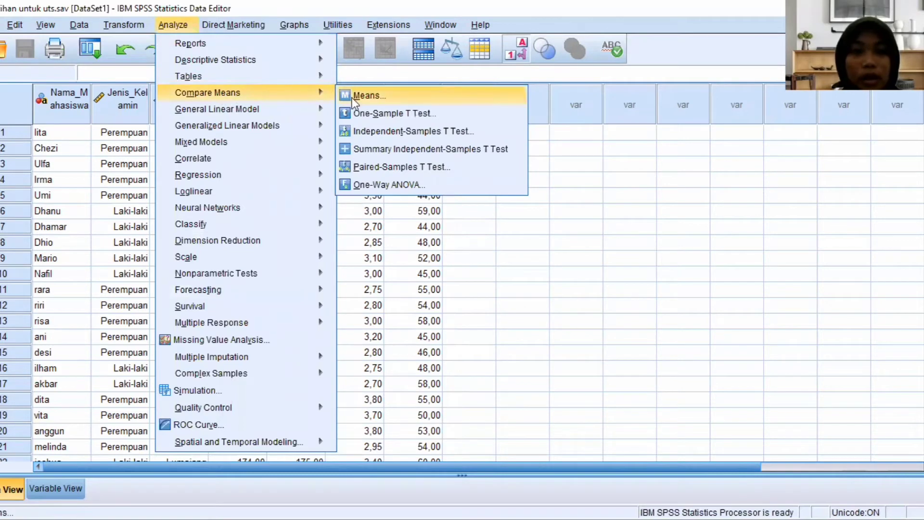
click(373, 167)
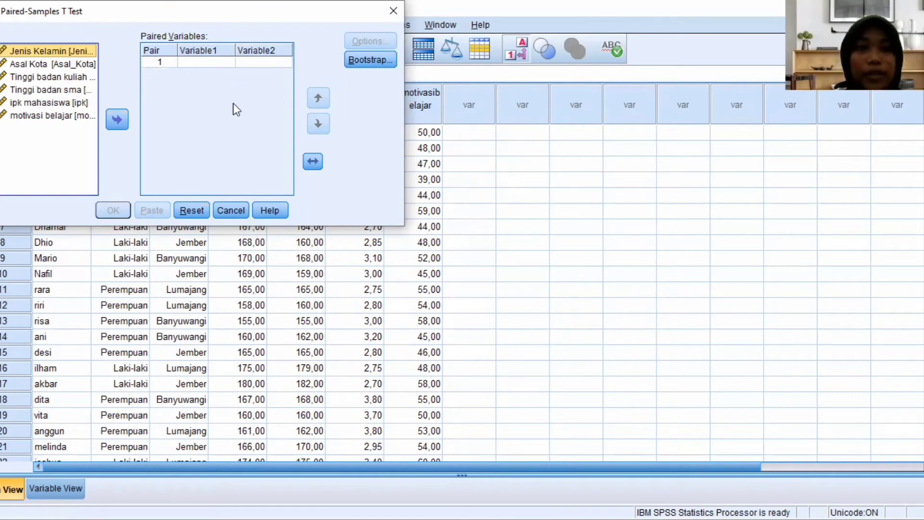
click(71, 91)
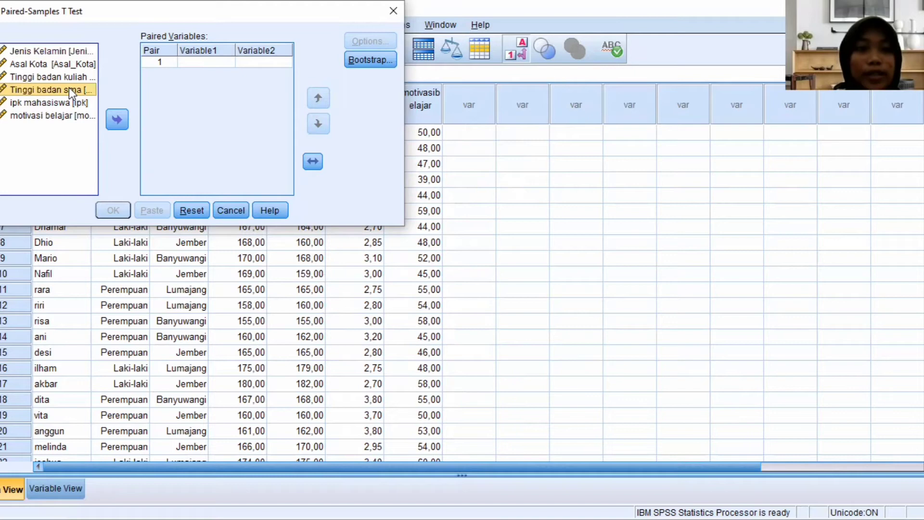
click(115, 119)
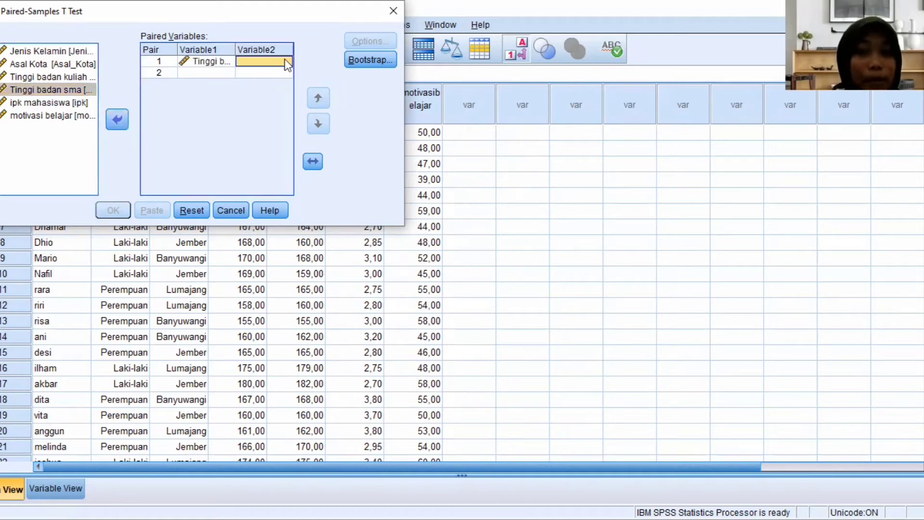
click(47, 74)
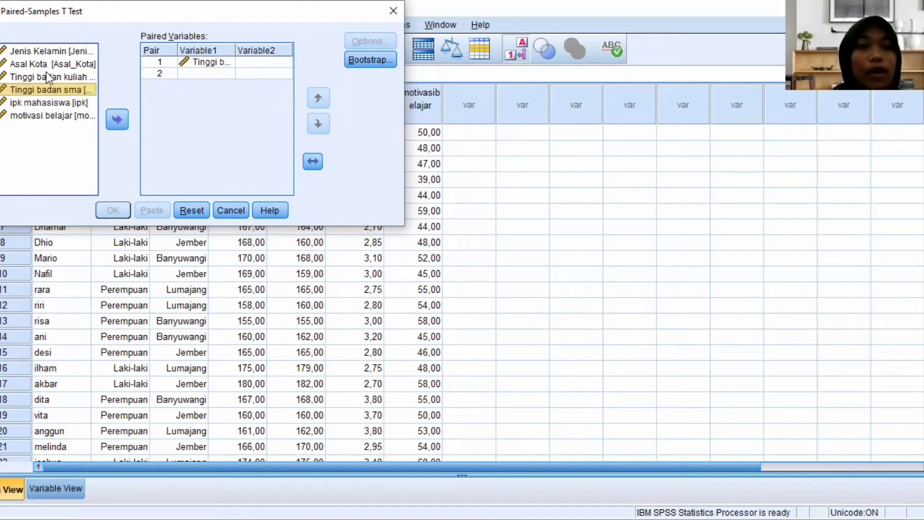
click(117, 119)
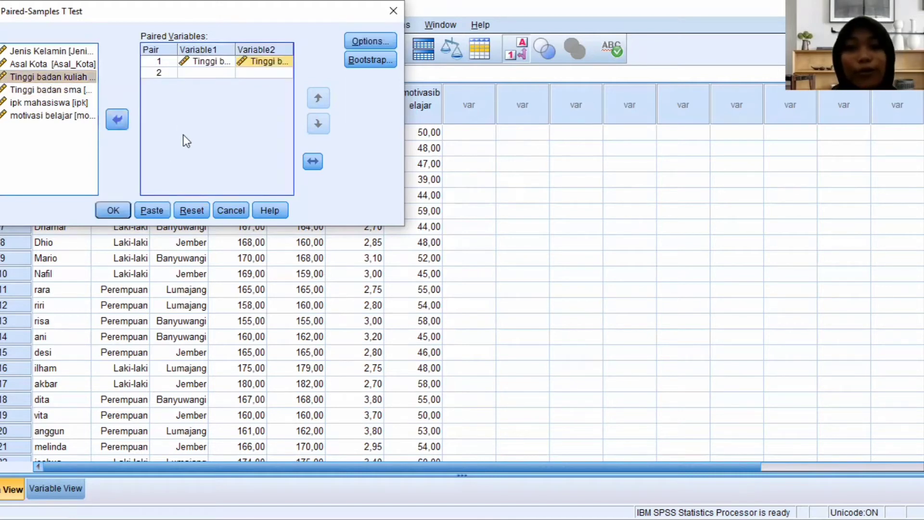
click(112, 209)
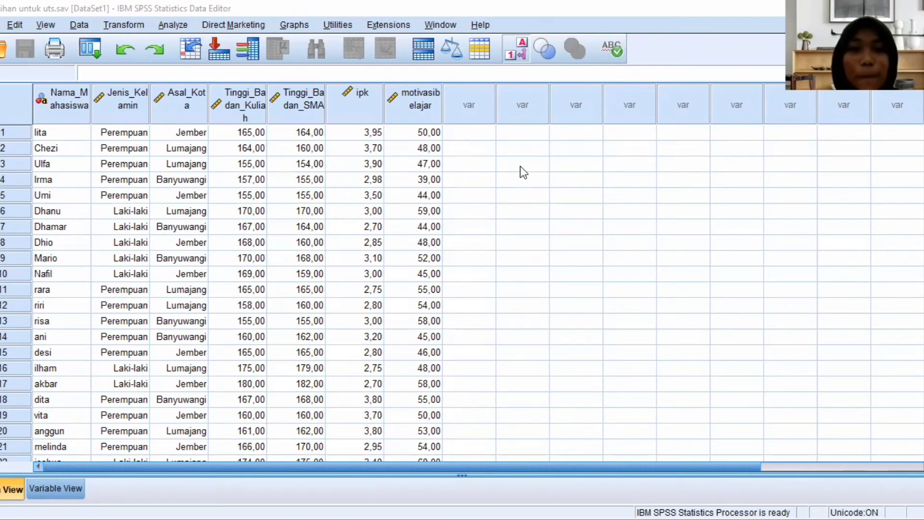
Set up a One-Way ANOVA with ipk mahasiswa as the dependent variable and Asal Kota as the factor.
click(166, 26)
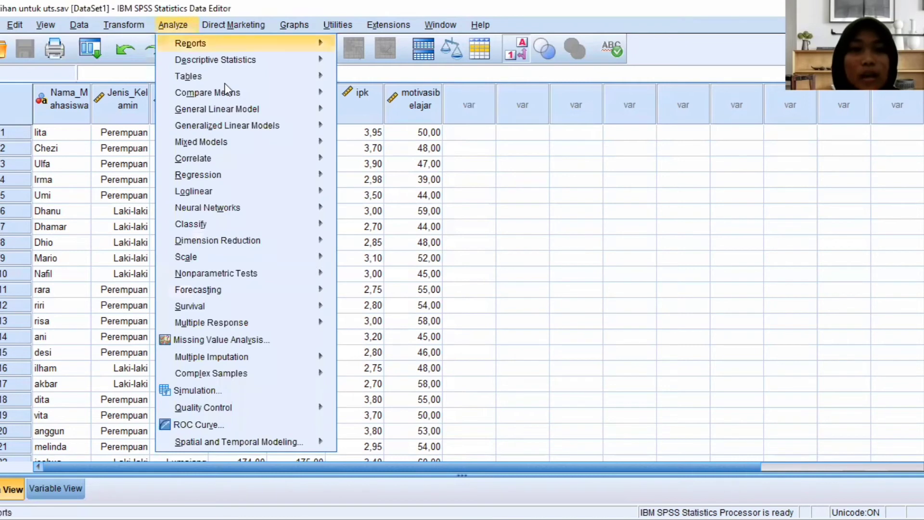
mouse_move(225, 94)
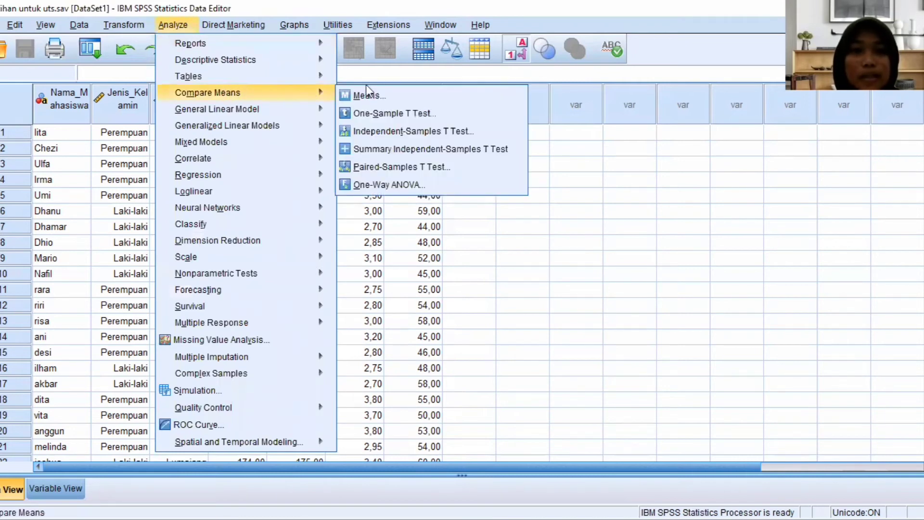
click(371, 185)
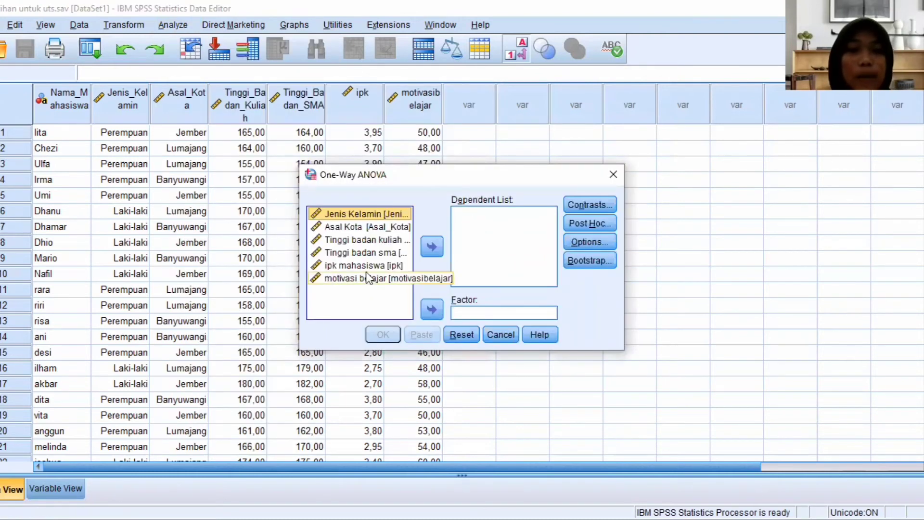
click(401, 264)
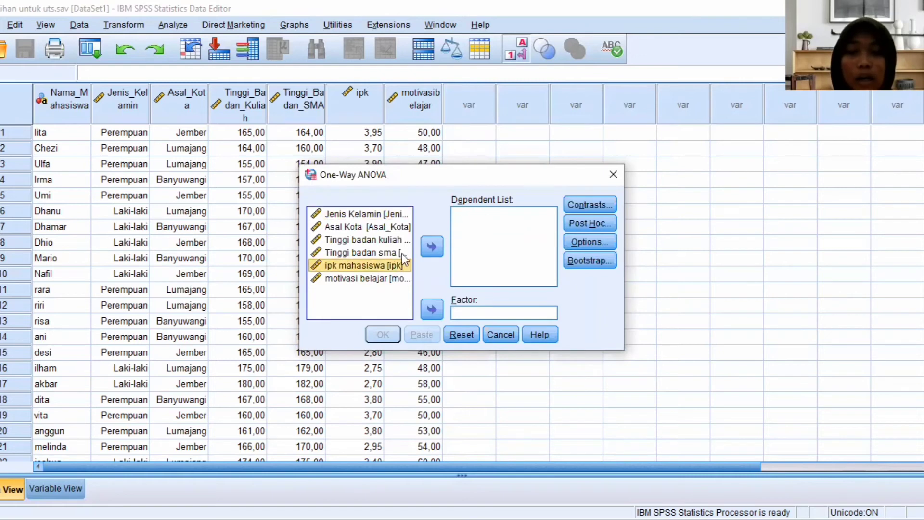
click(430, 246)
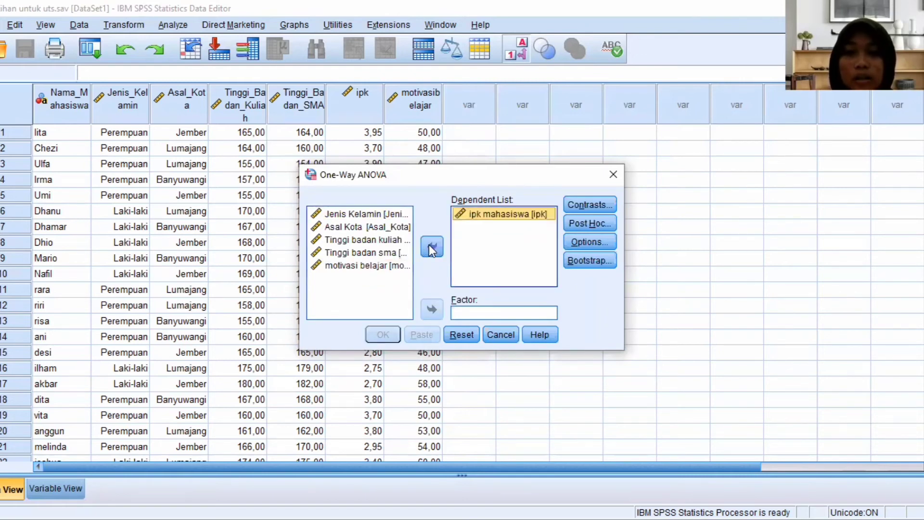
click(467, 311)
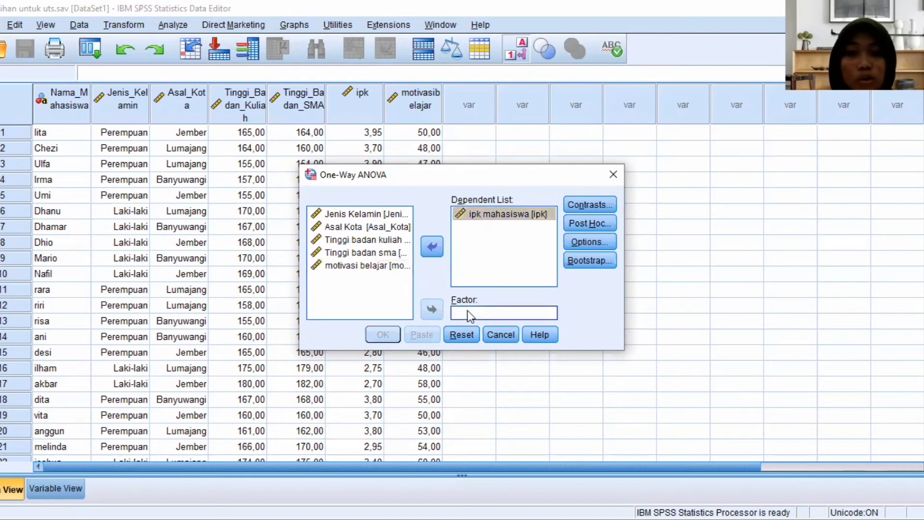
click(349, 227)
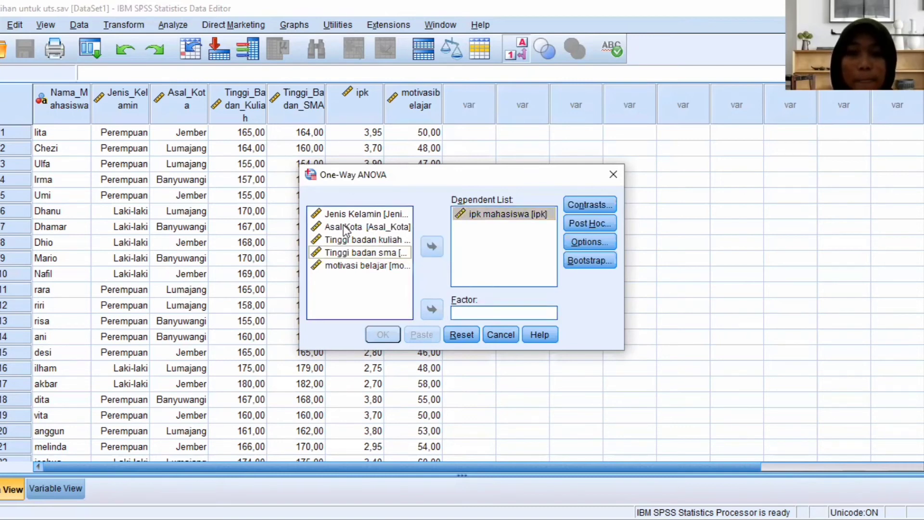
click(430, 303)
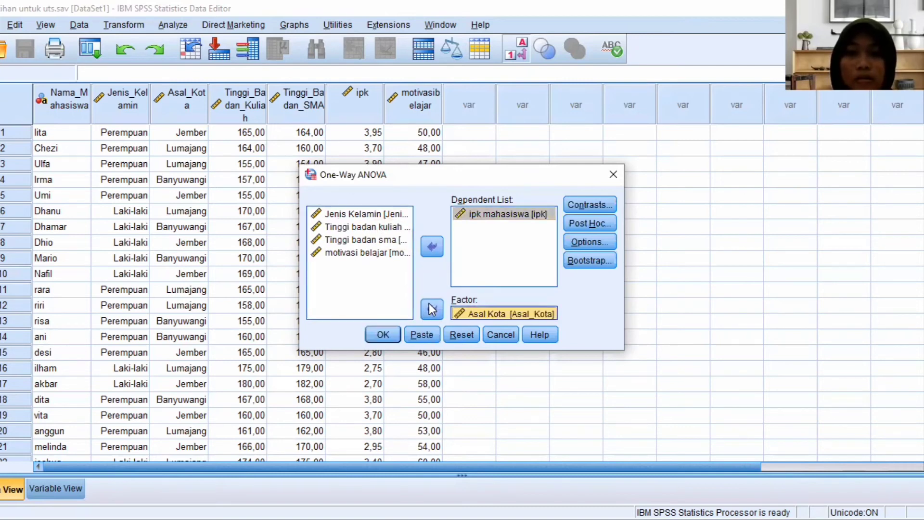
Add the LSD post hoc multiple comparison to the One-Way ANOVA.
click(584, 221)
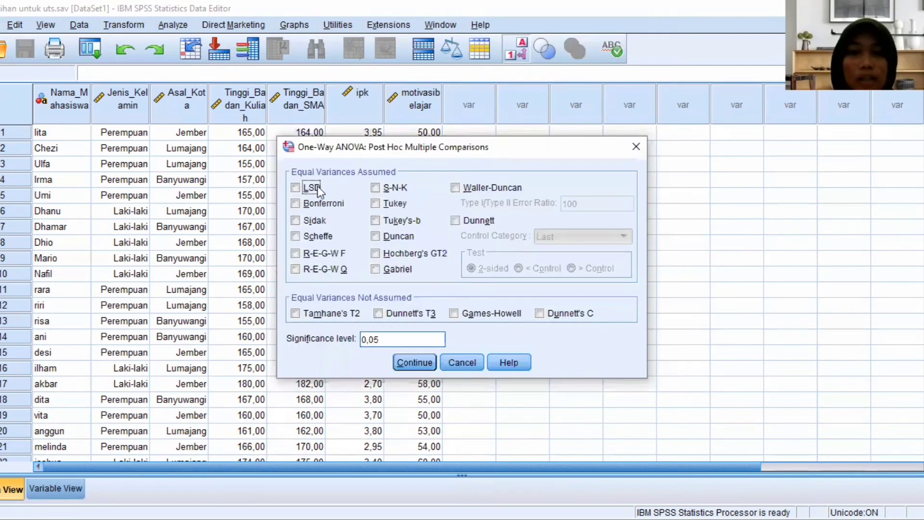
click(302, 189)
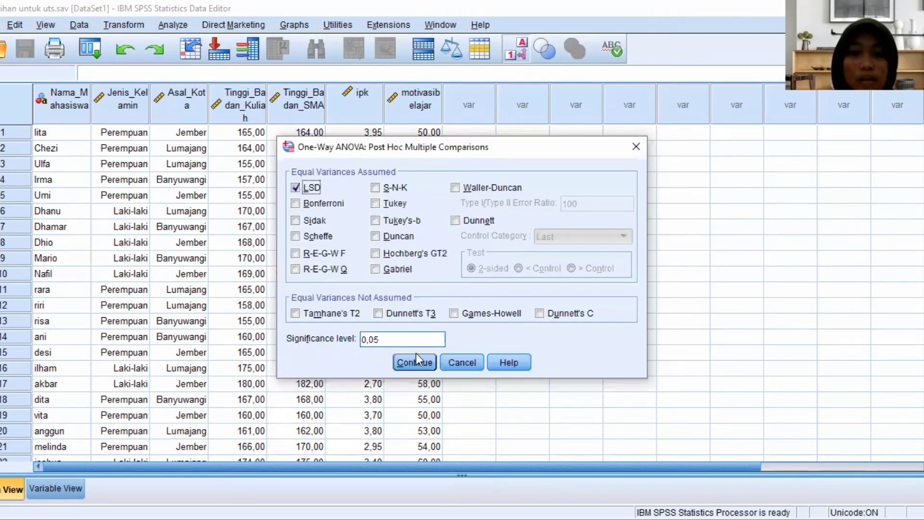
click(414, 362)
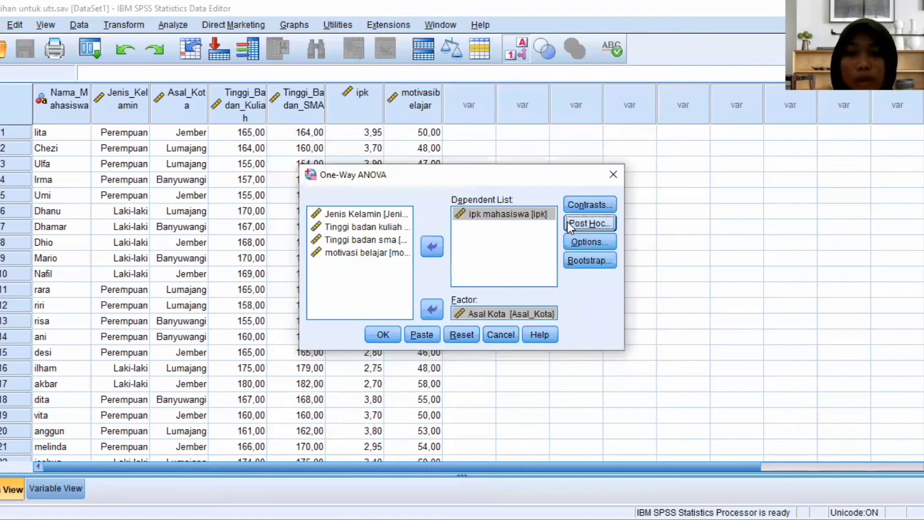
Include descriptive statistics and the homogeneity of variance test in the One-Way ANOVA and run the analysis.
click(584, 244)
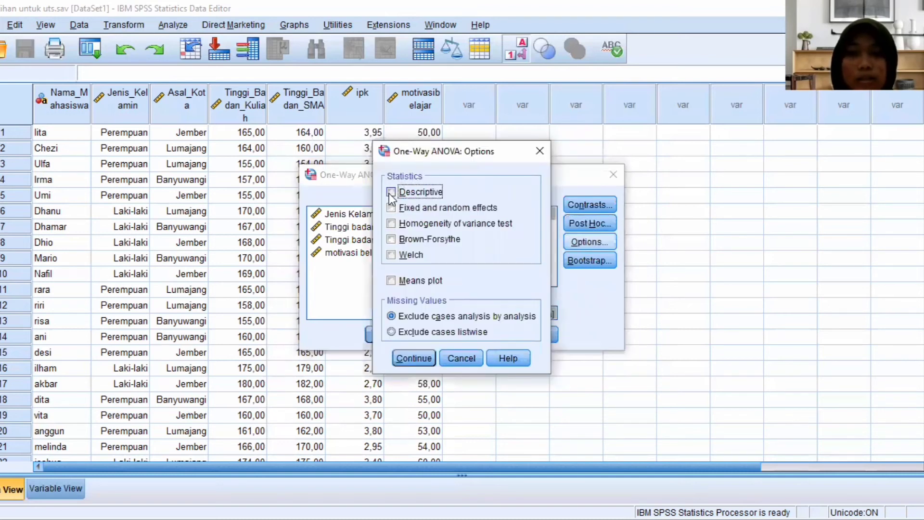
click(393, 225)
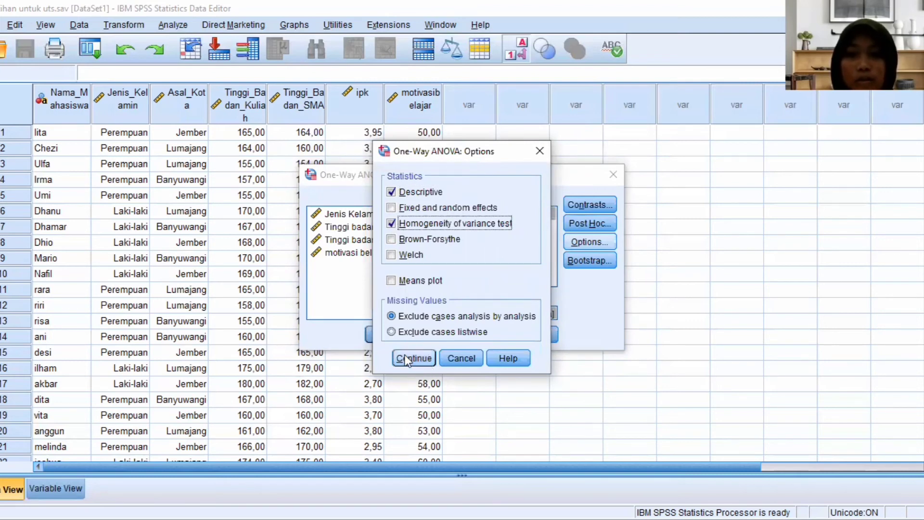
click(404, 354)
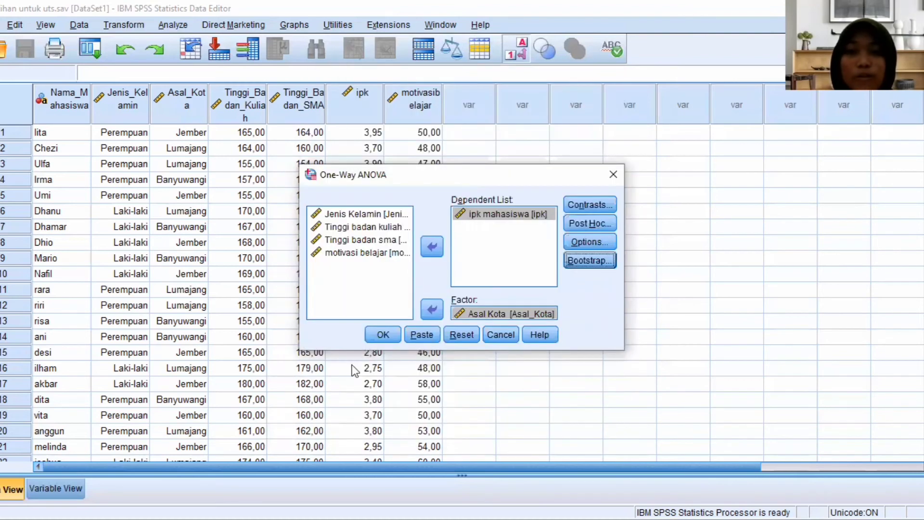
click(383, 334)
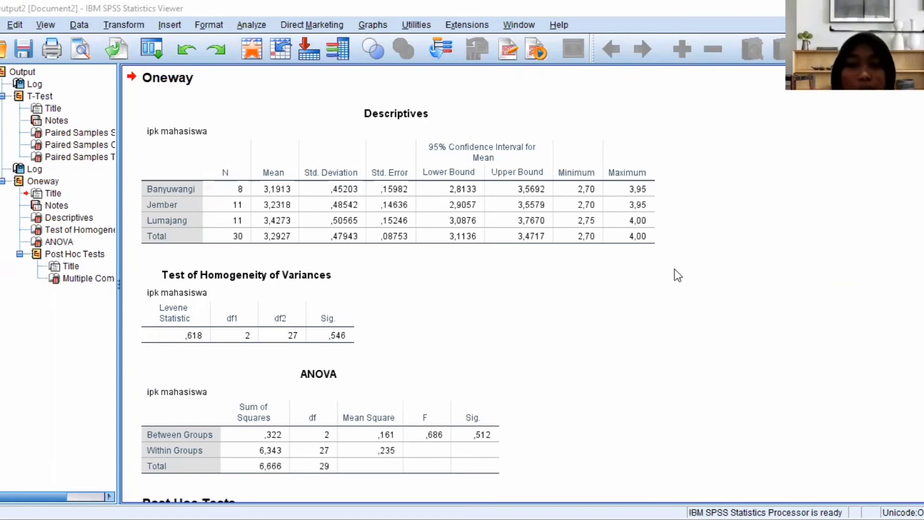
click(412, 110)
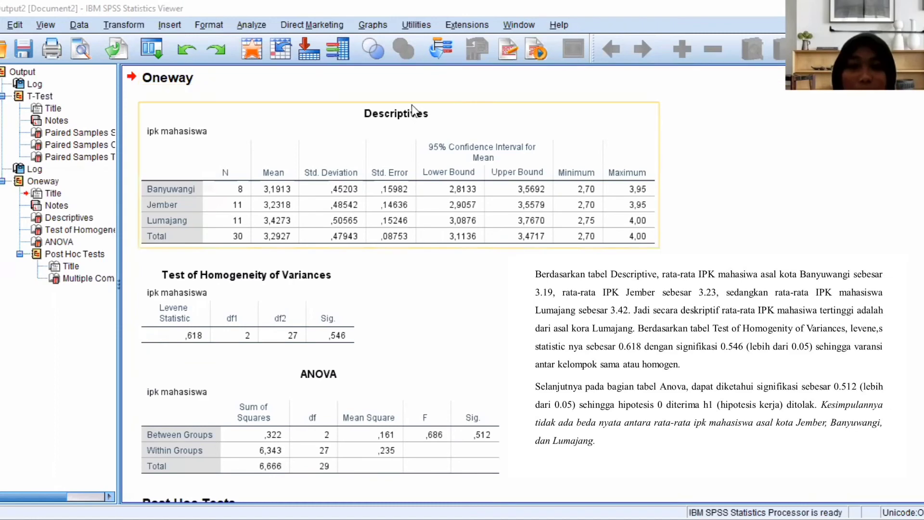